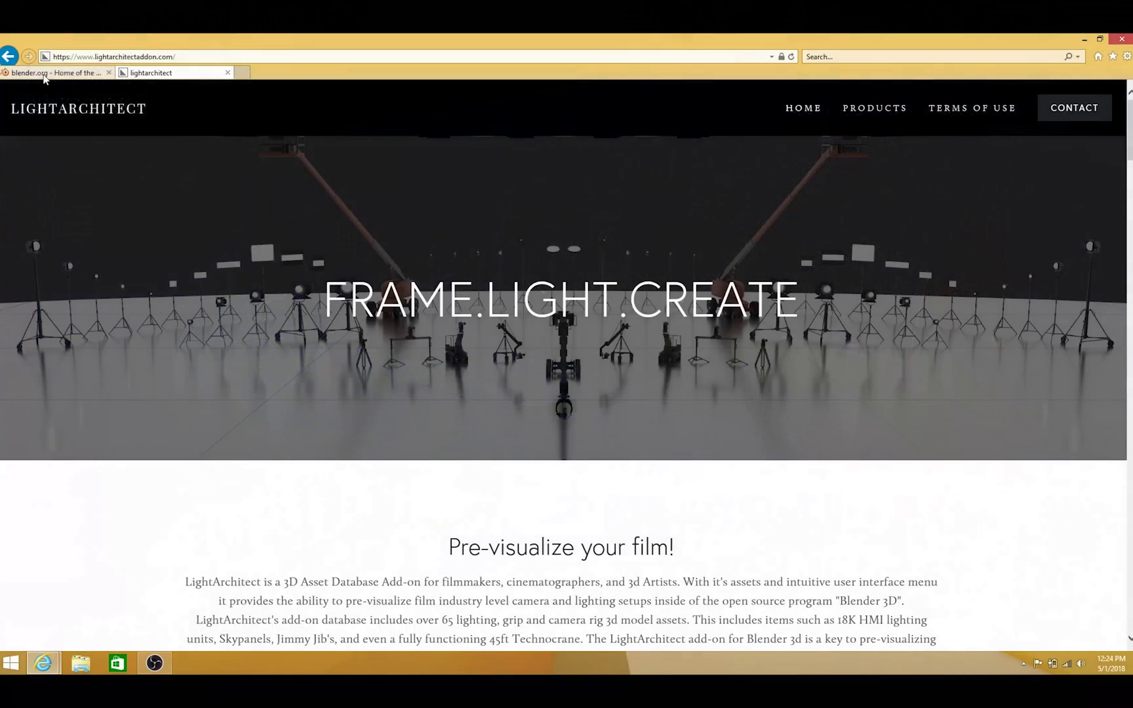
- Scroll through the LightArchitect homepage in Internet Explorer, then minimize the browser to the desktop
click(52, 73)
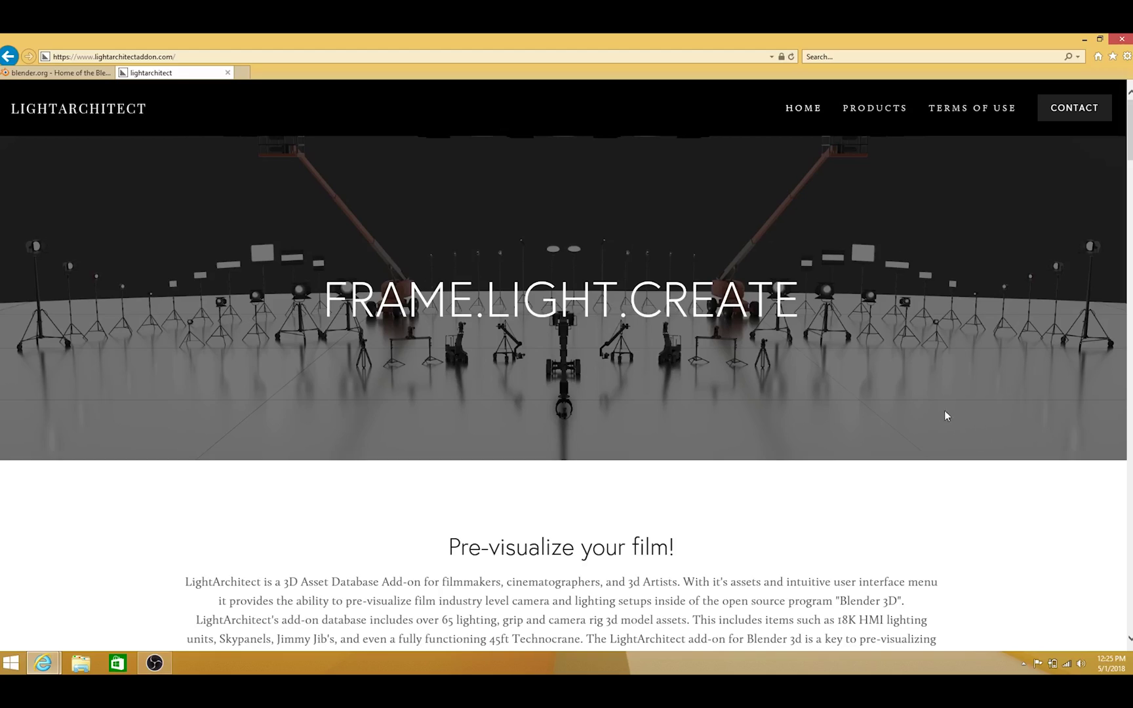
scroll(946, 414, down, 7)
scroll(837, 407, up, 2)
scroll(852, 387, down, 5)
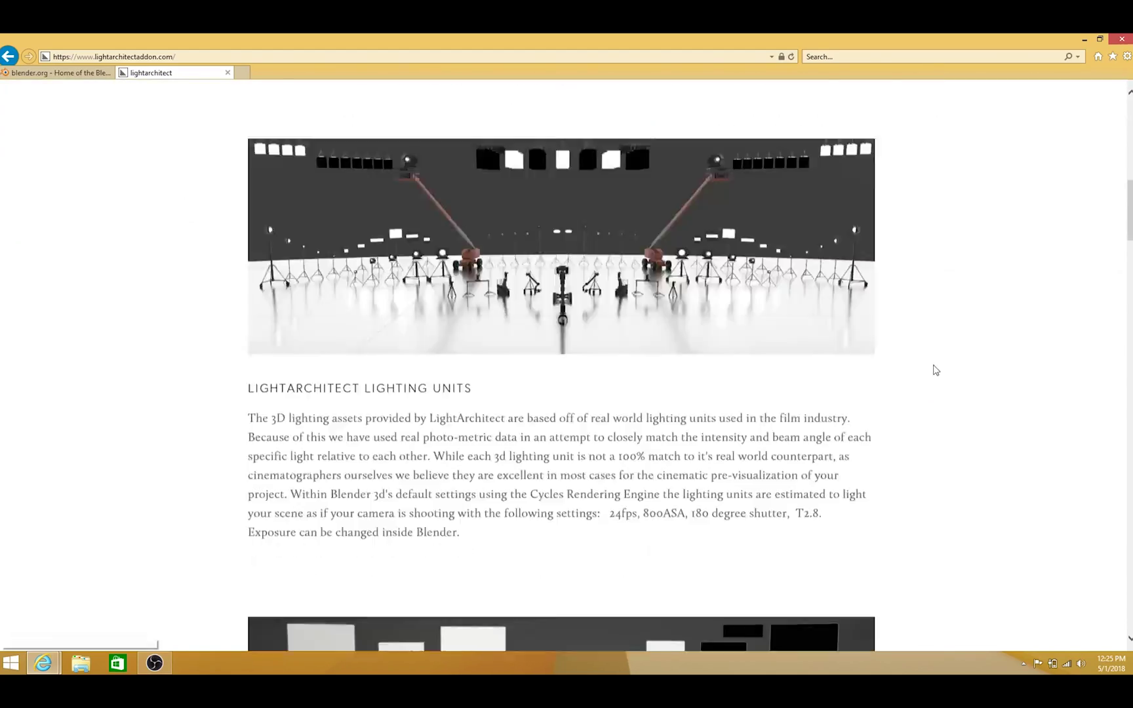
scroll(931, 394, down, 10)
scroll(853, 400, up, 4)
scroll(807, 404, down, 1)
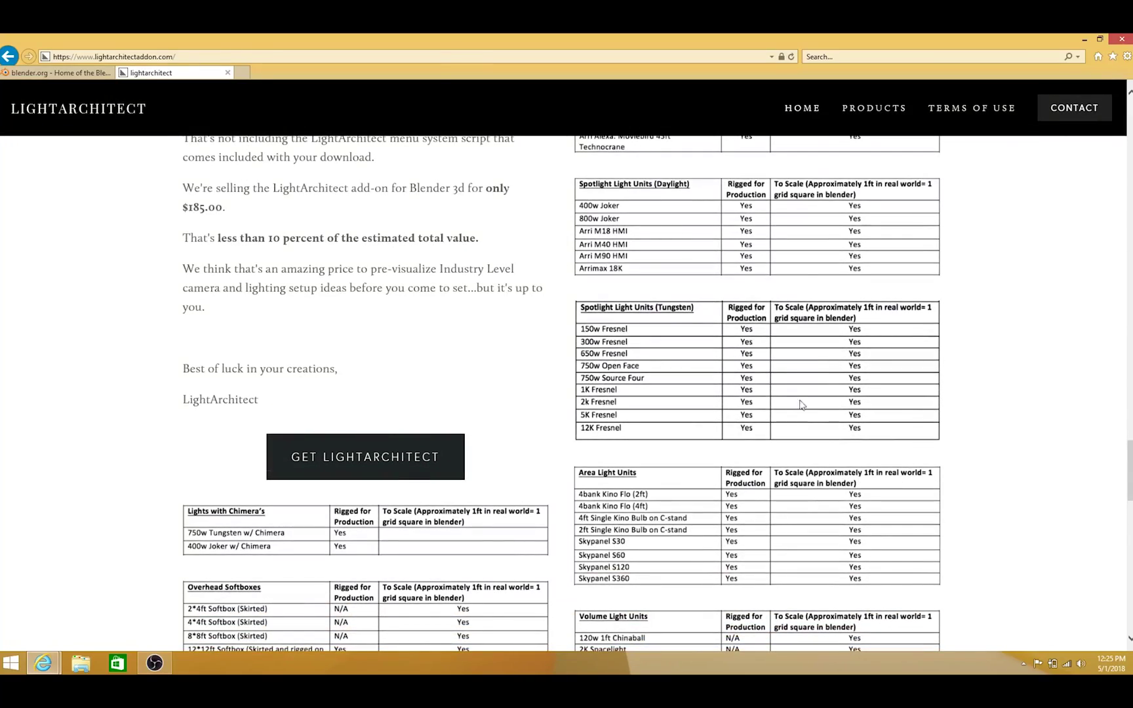
key(super+d)
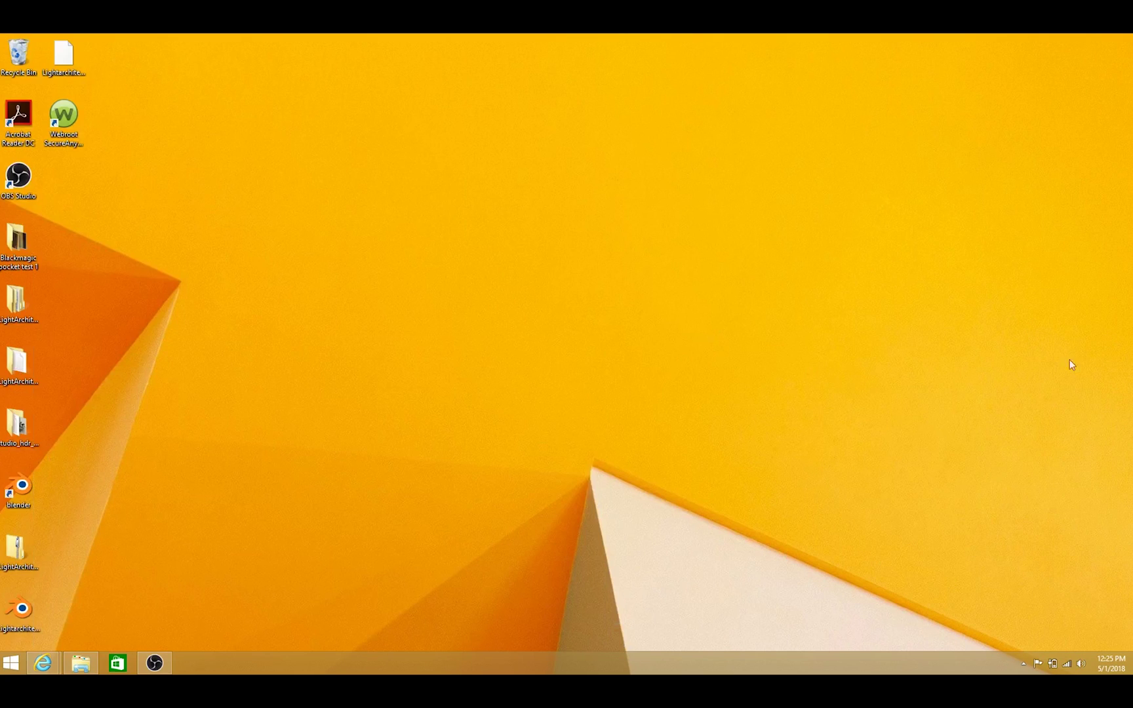
- Open File Explorer at the Downloads folder
click(80, 663)
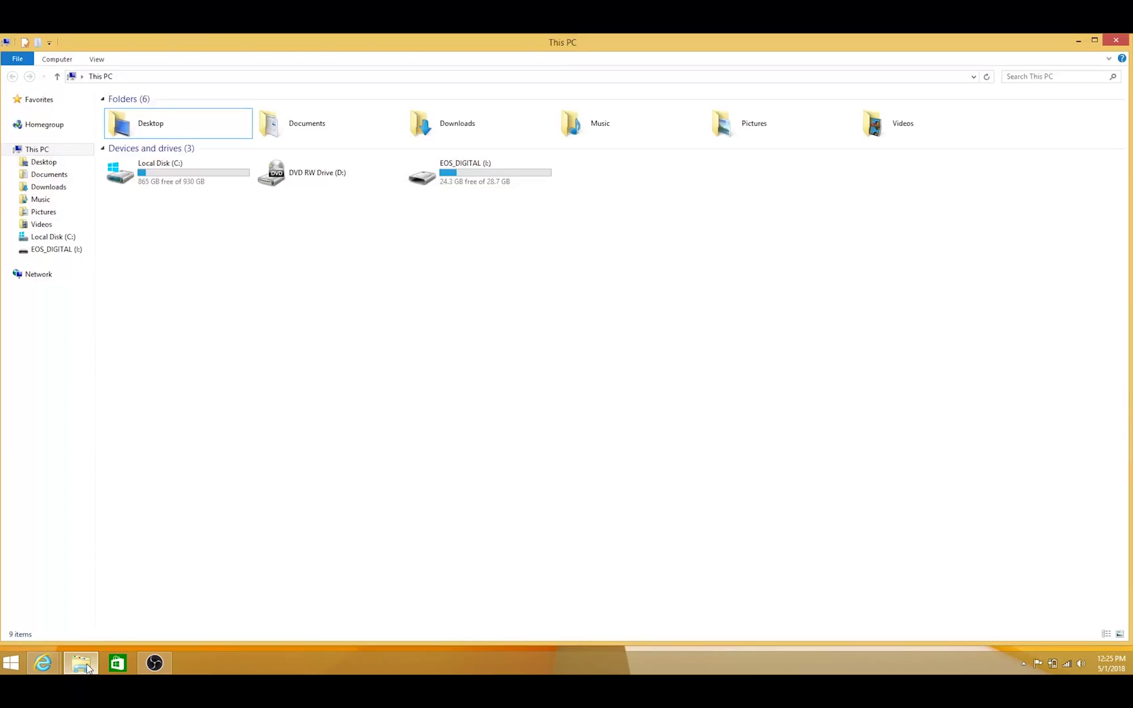
click(50, 188)
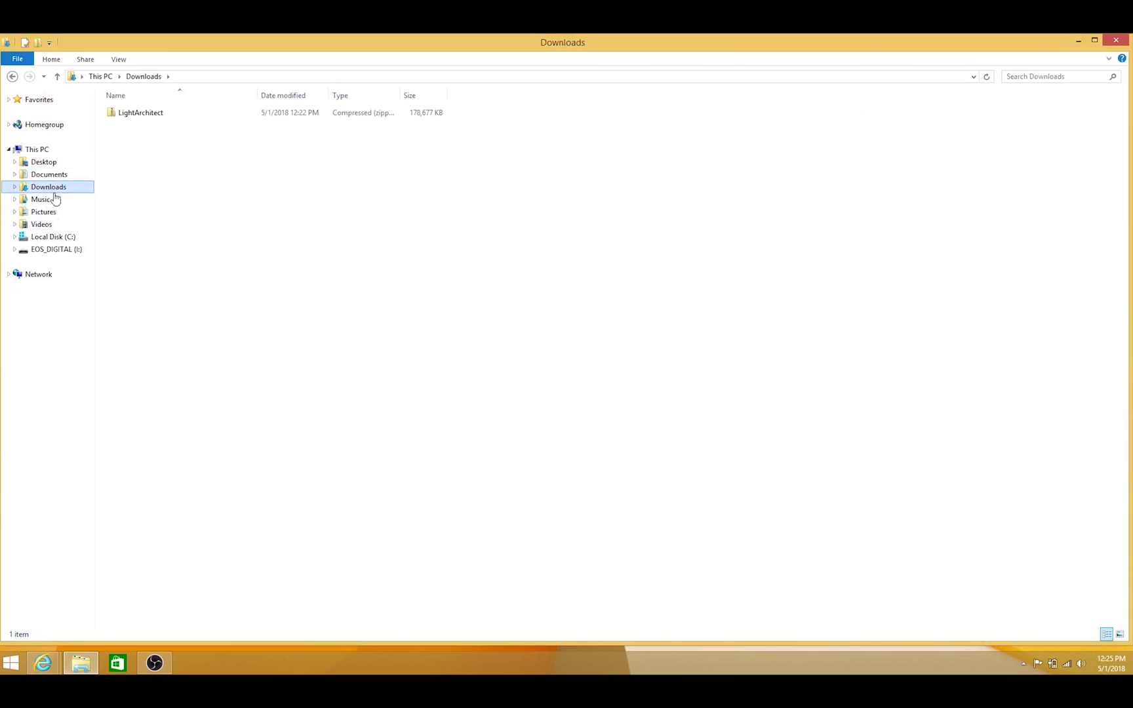
click(127, 120)
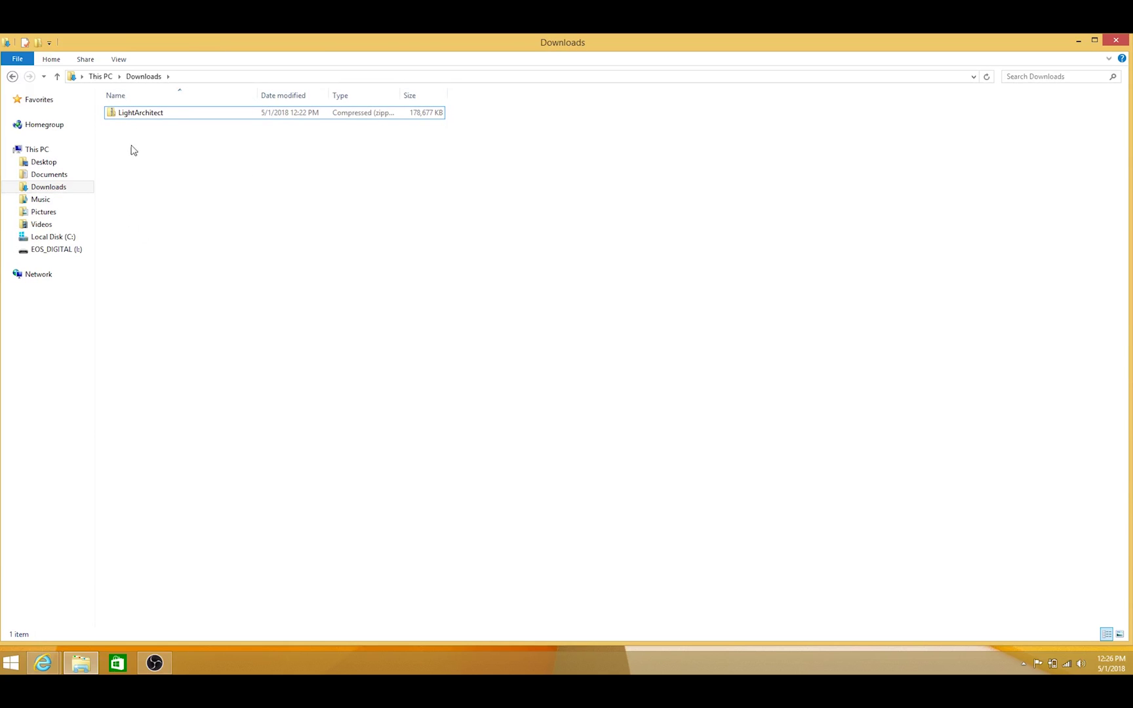
- Extract the LightArchitect zip into Downloads using Extract All
right_click(144, 117)
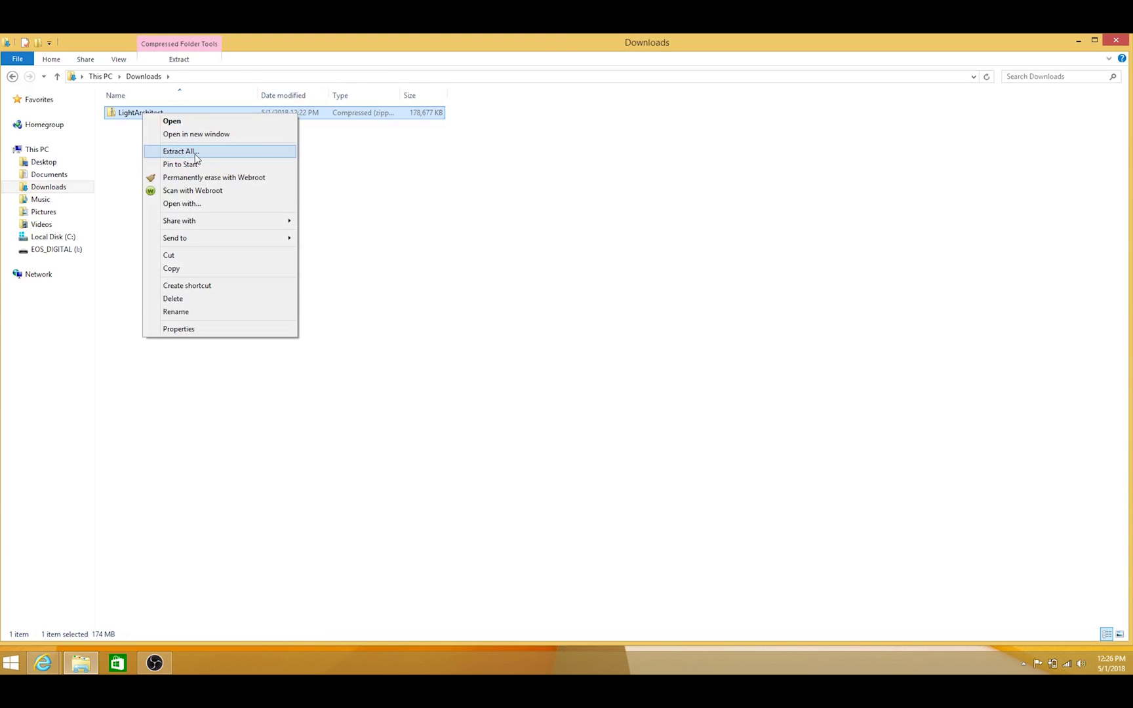
click(196, 157)
click(681, 465)
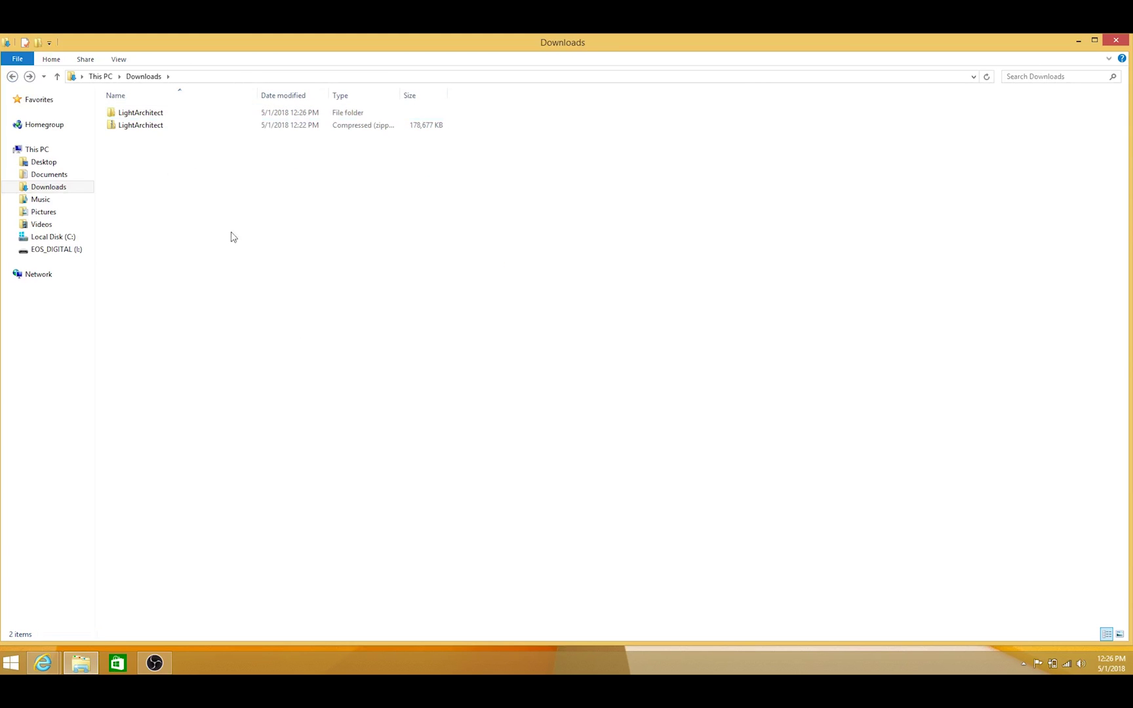
click(127, 114)
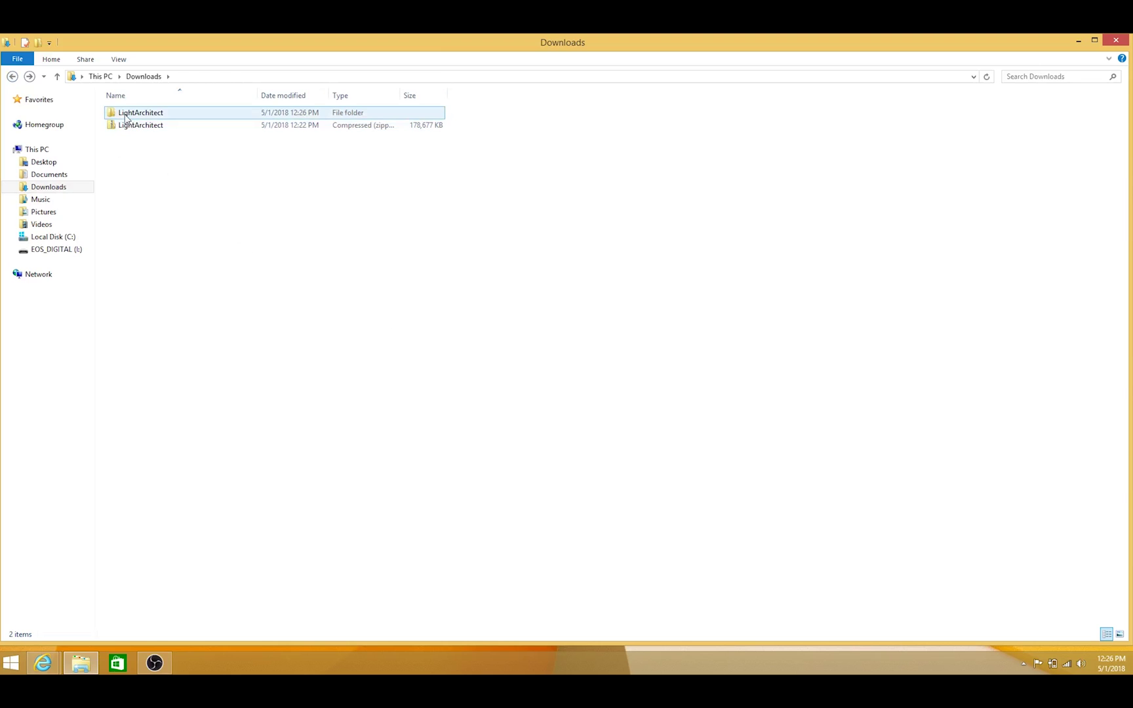
- Open the extracted folder and expand Local Disk (C:) in the navigation pane
double_click(118, 116)
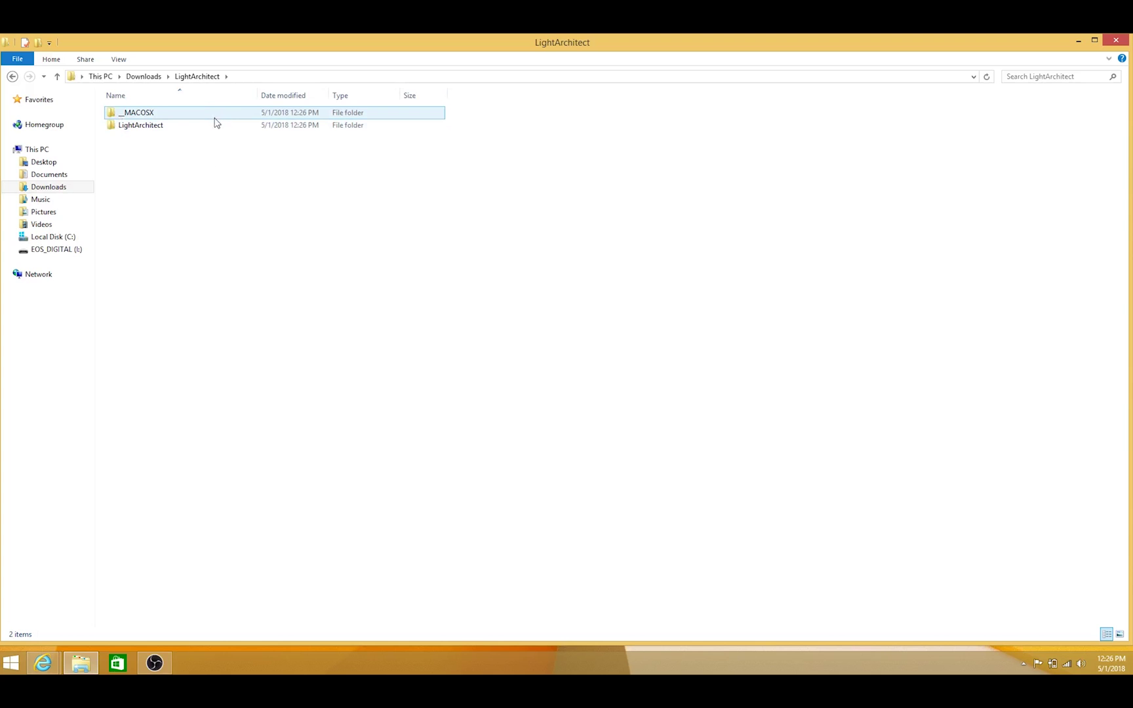
click(164, 131)
click(187, 150)
click(150, 128)
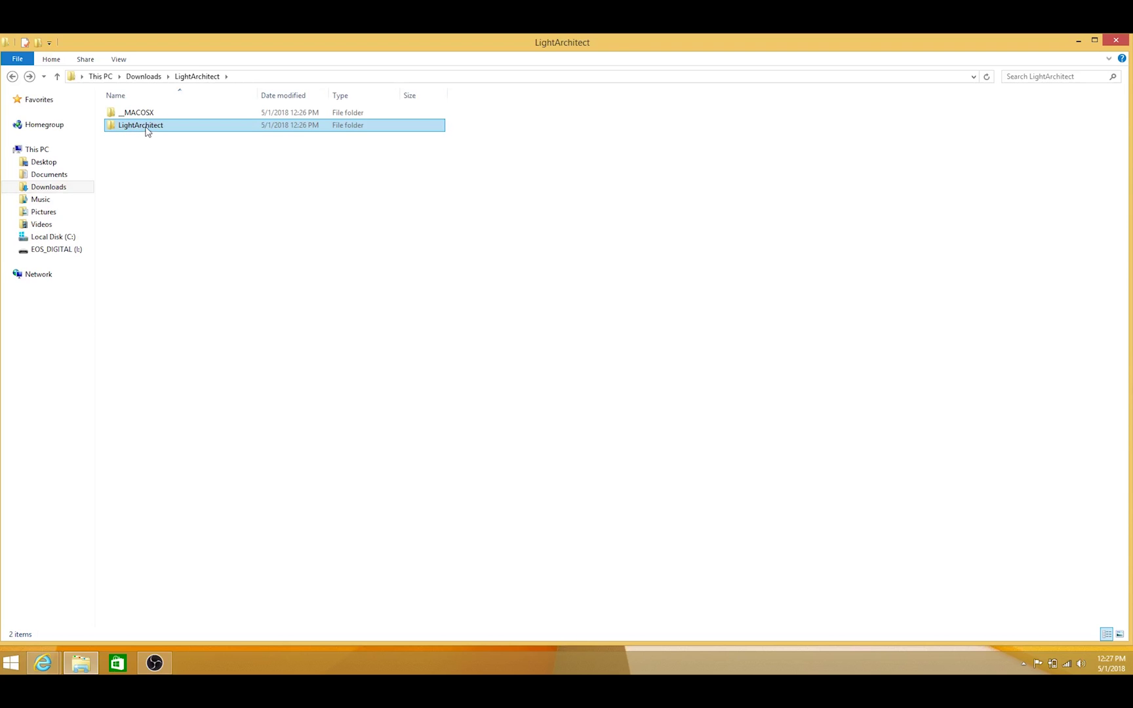
click(14, 238)
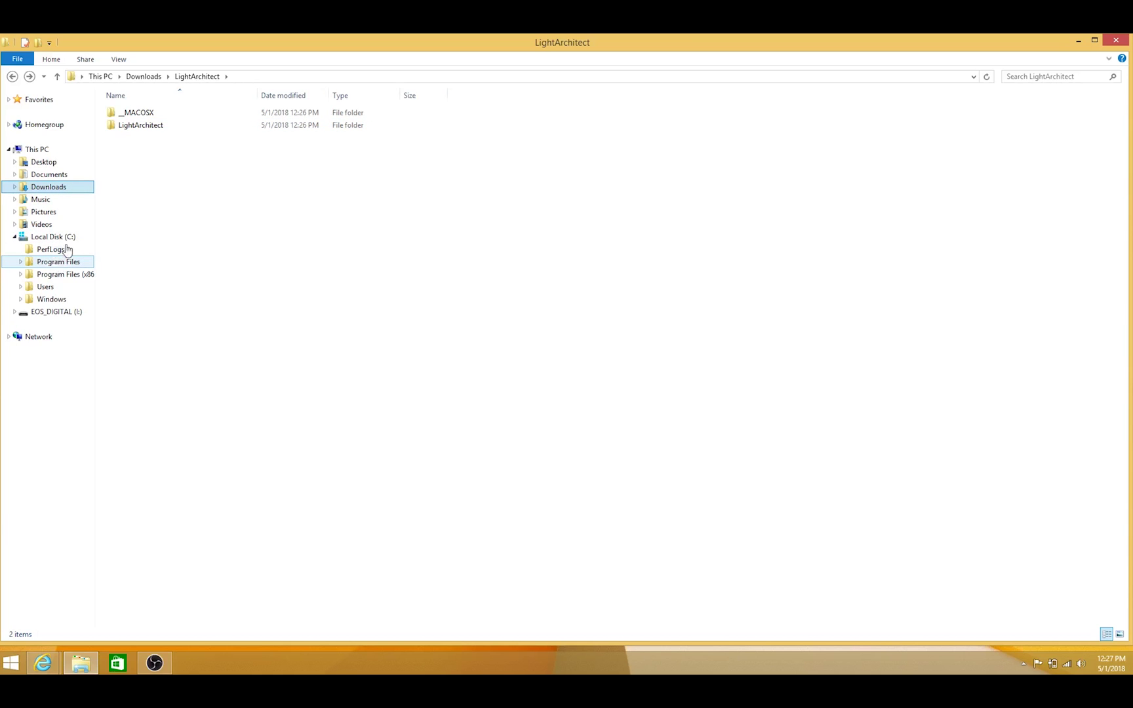
- Move the inner LightArchitect folder into C:\Program Files, granting administrator permission
click(138, 129)
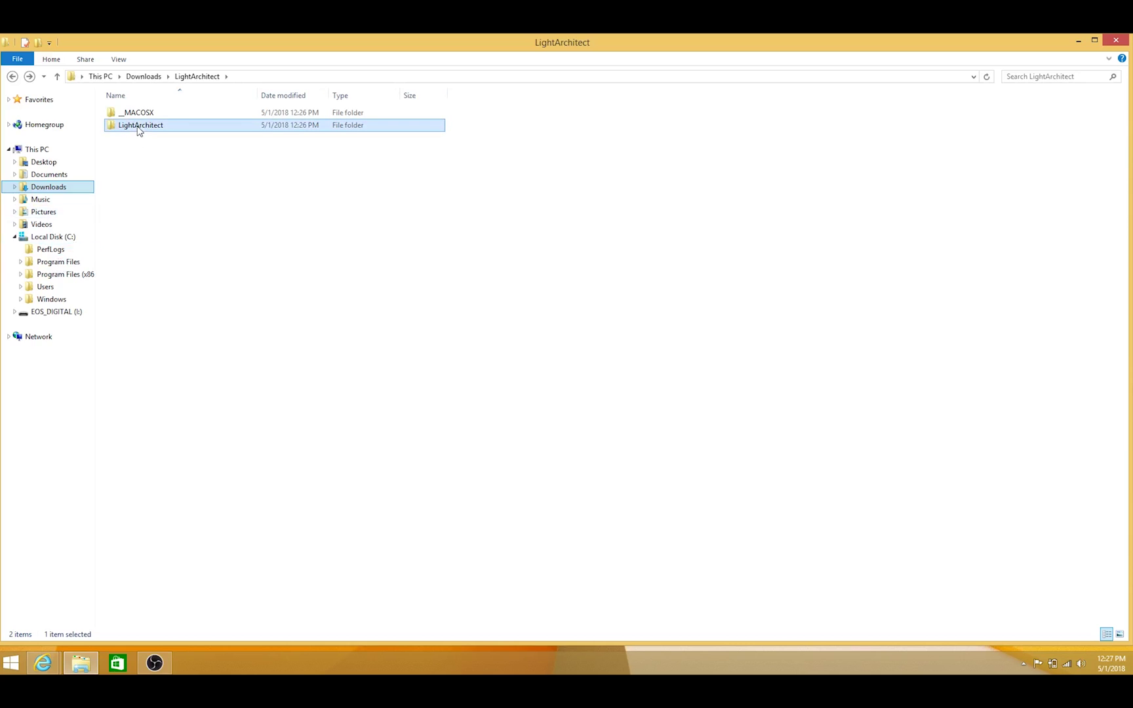
drag(138, 129, 52, 264)
click(540, 266)
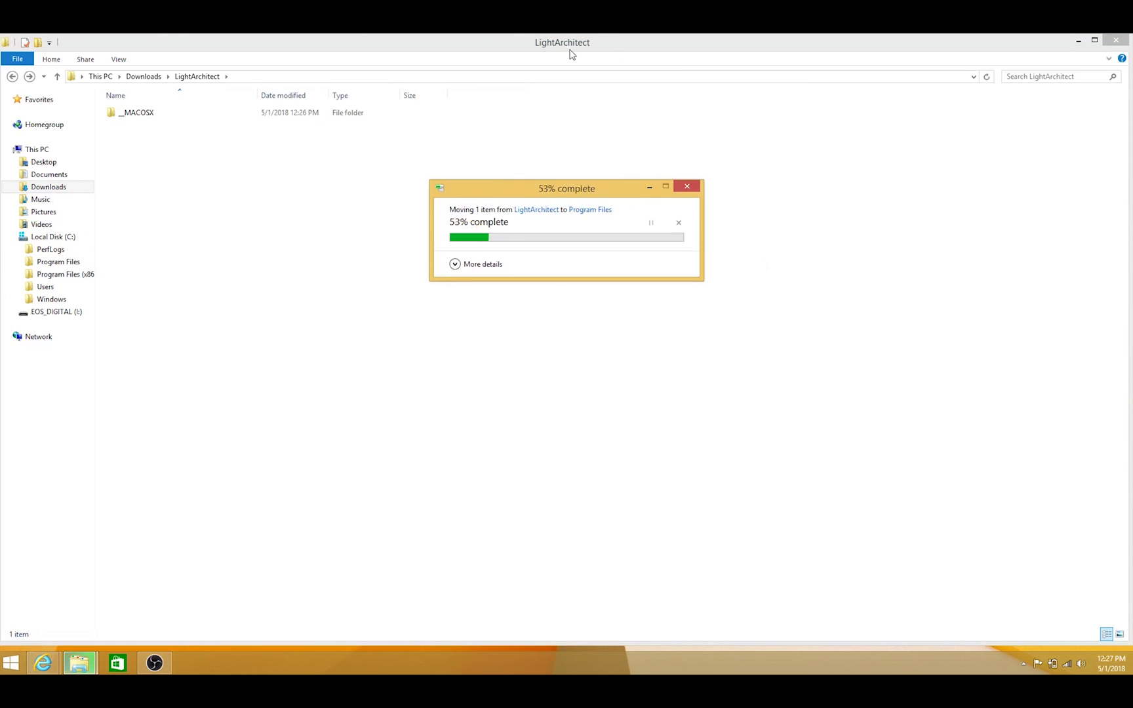
click(58, 261)
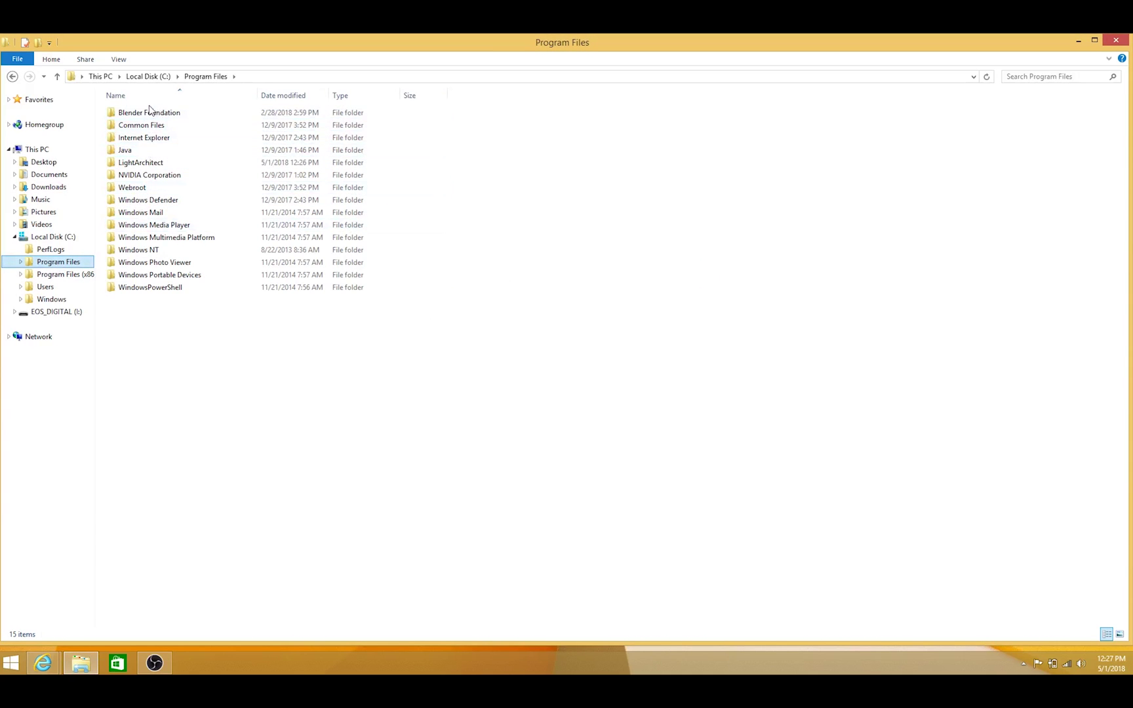
- Check the LightArchitect folder's Assets contents in Program Files, then launch Blender from the taskbar
mouse_move(136, 168)
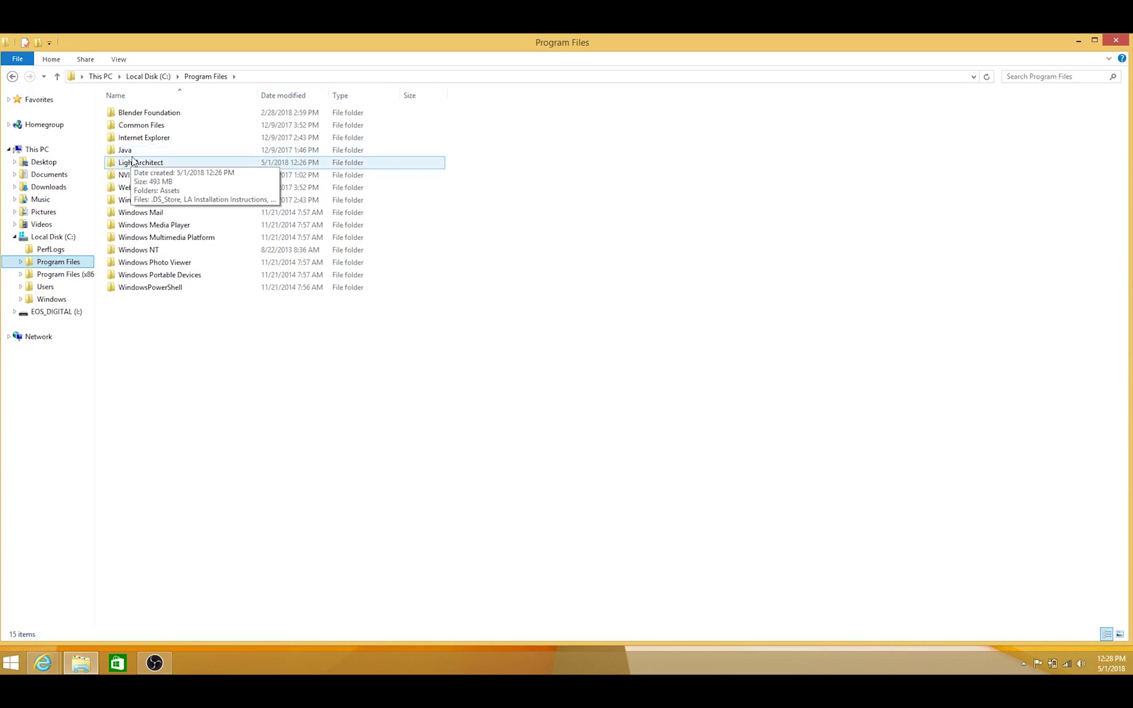
double_click(139, 167)
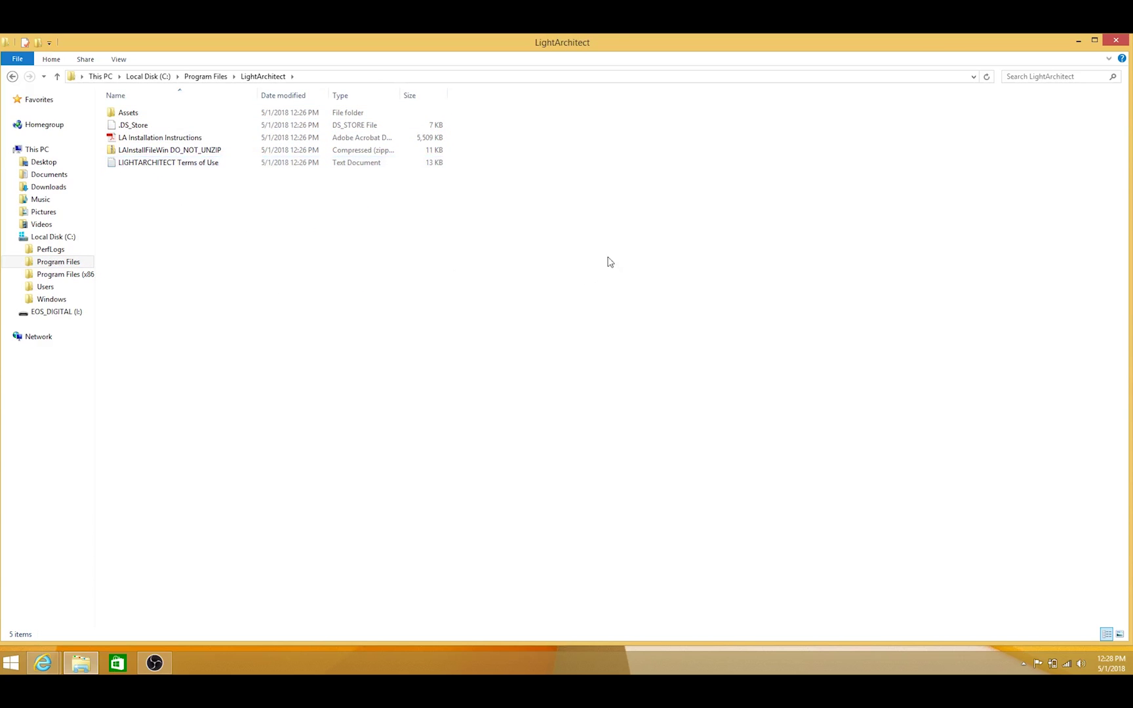
click(181, 118)
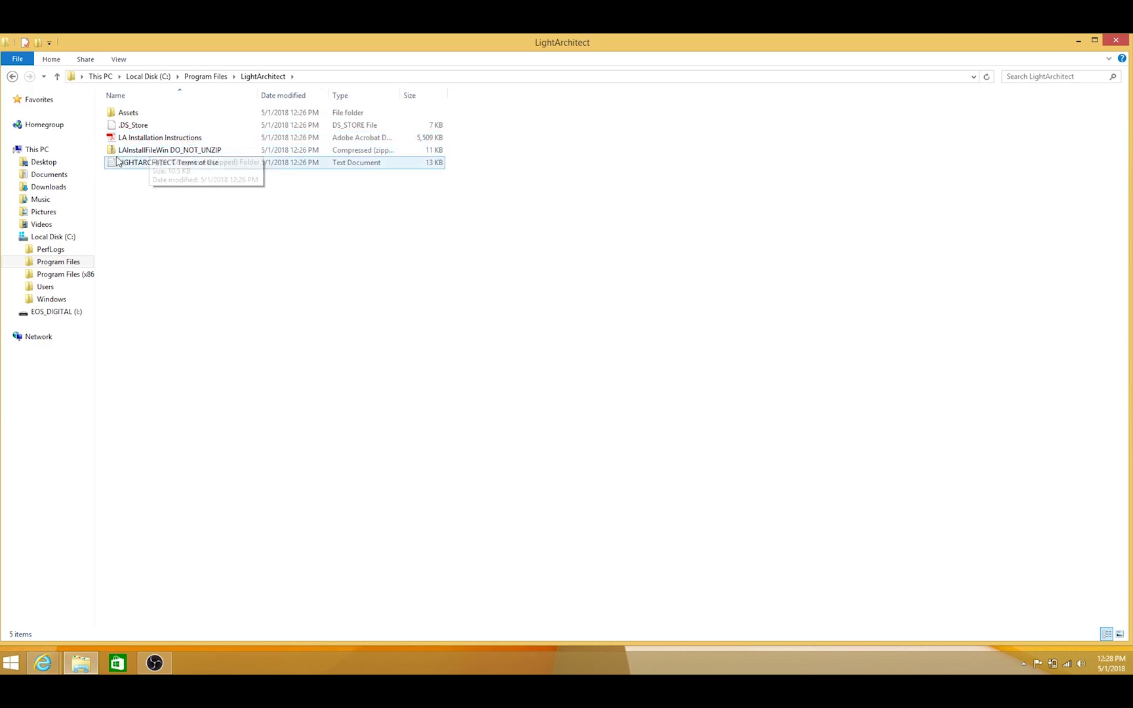
key(BackSpace)
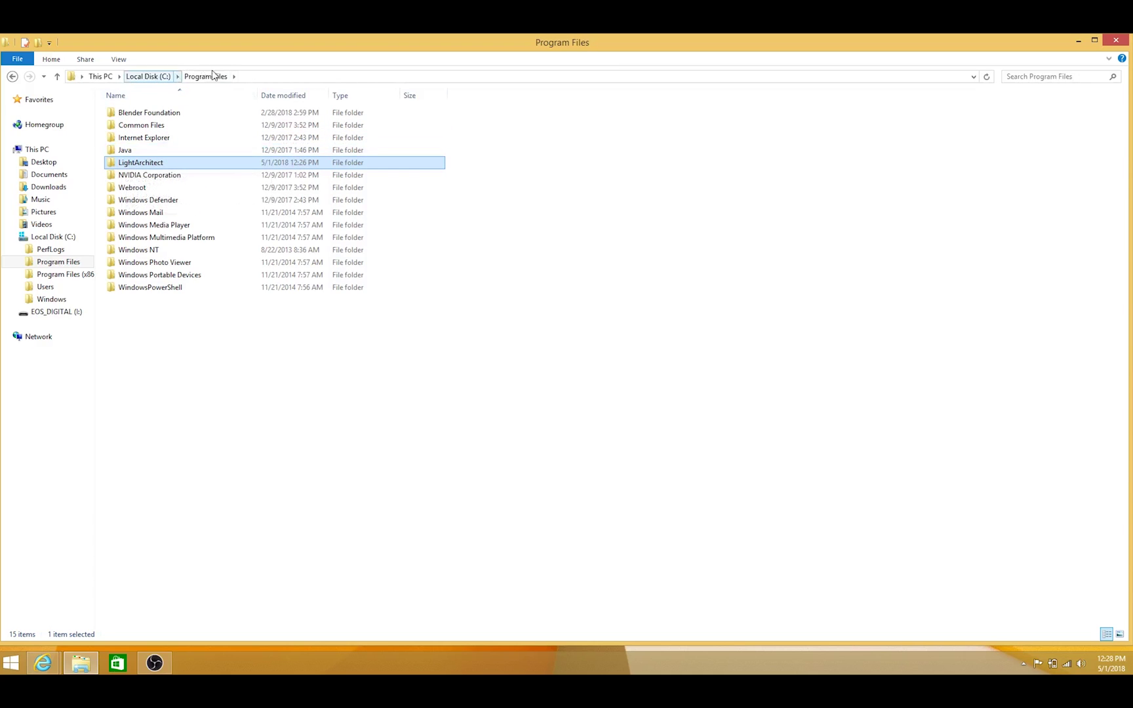
mouse_move(189, 166)
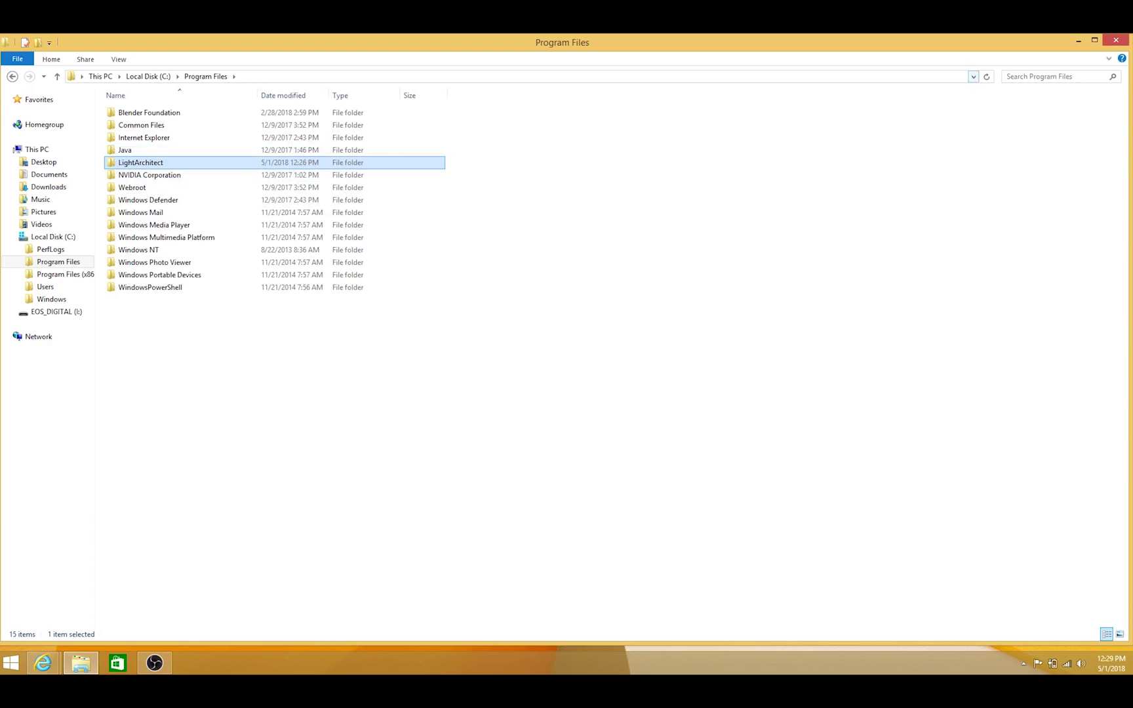
click(1117, 42)
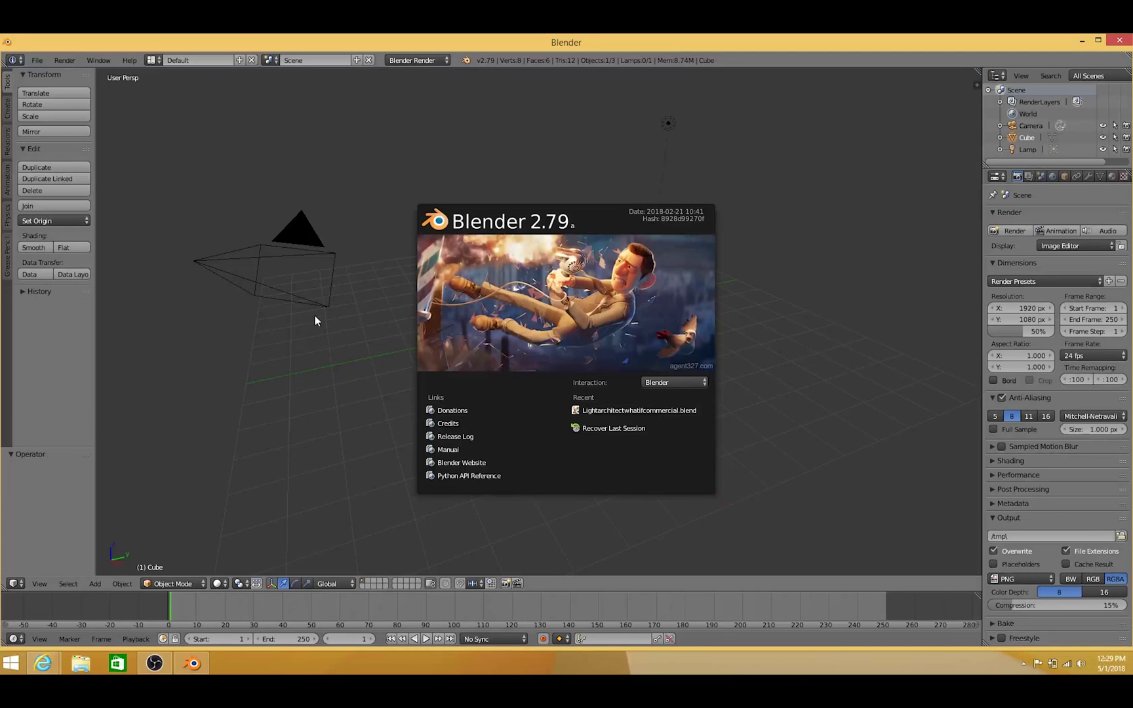
- Switch the render engine to Cycles Render
click(417, 59)
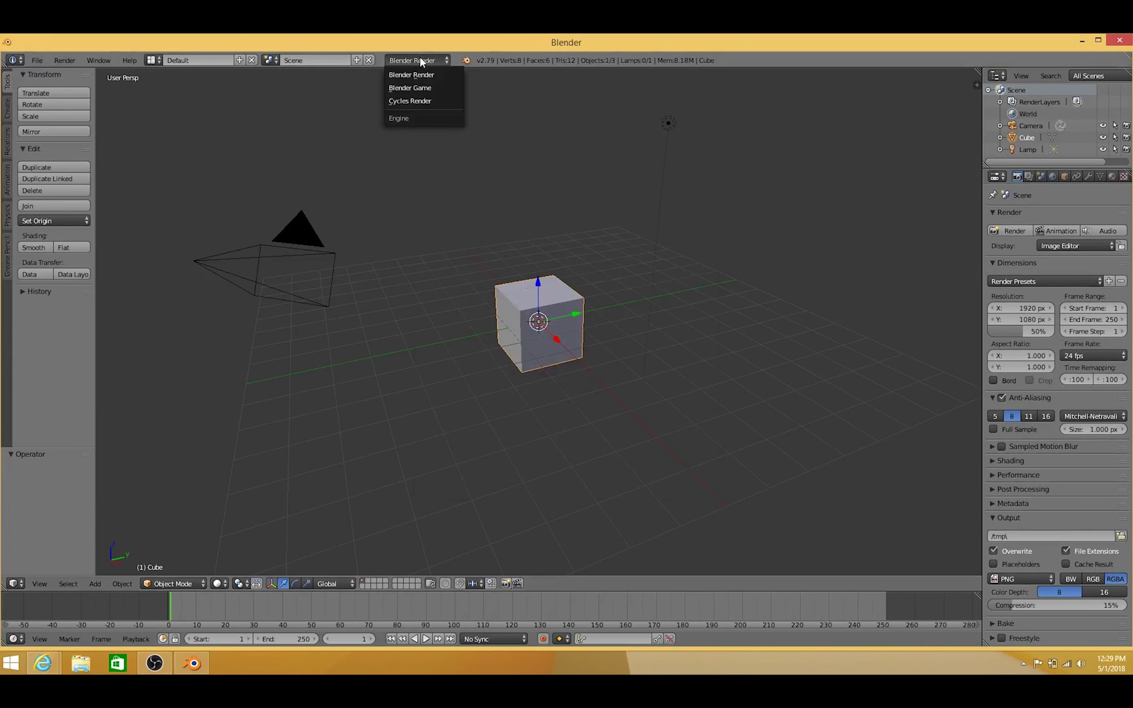
click(428, 98)
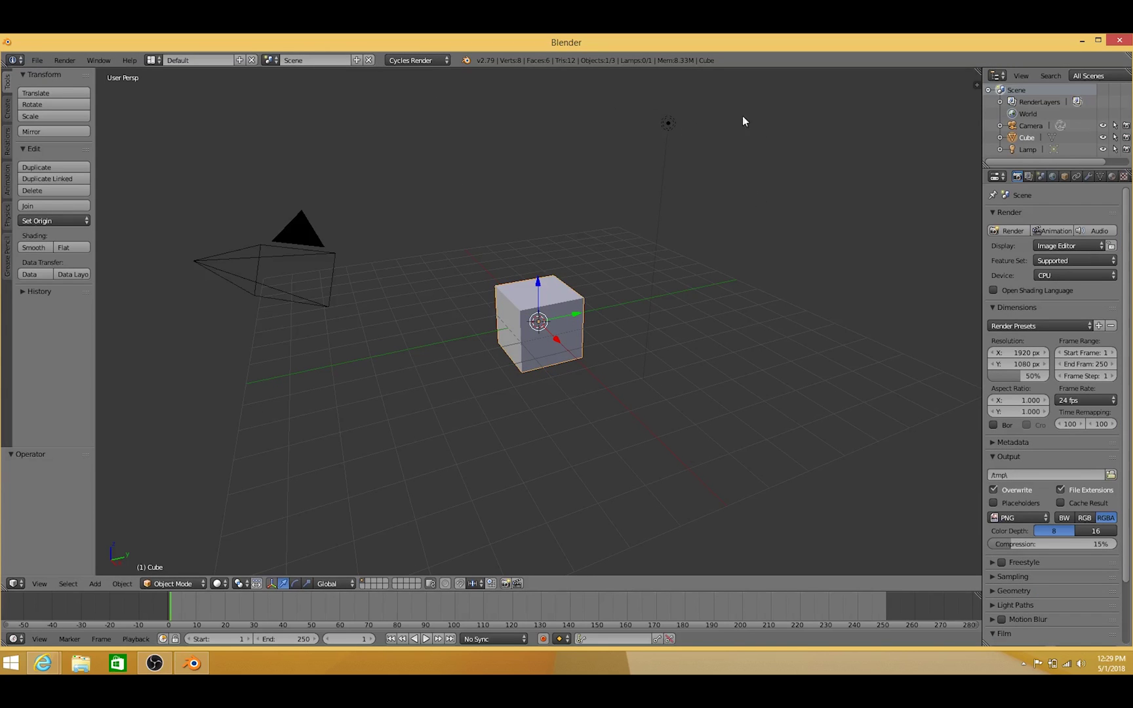
click(402, 288)
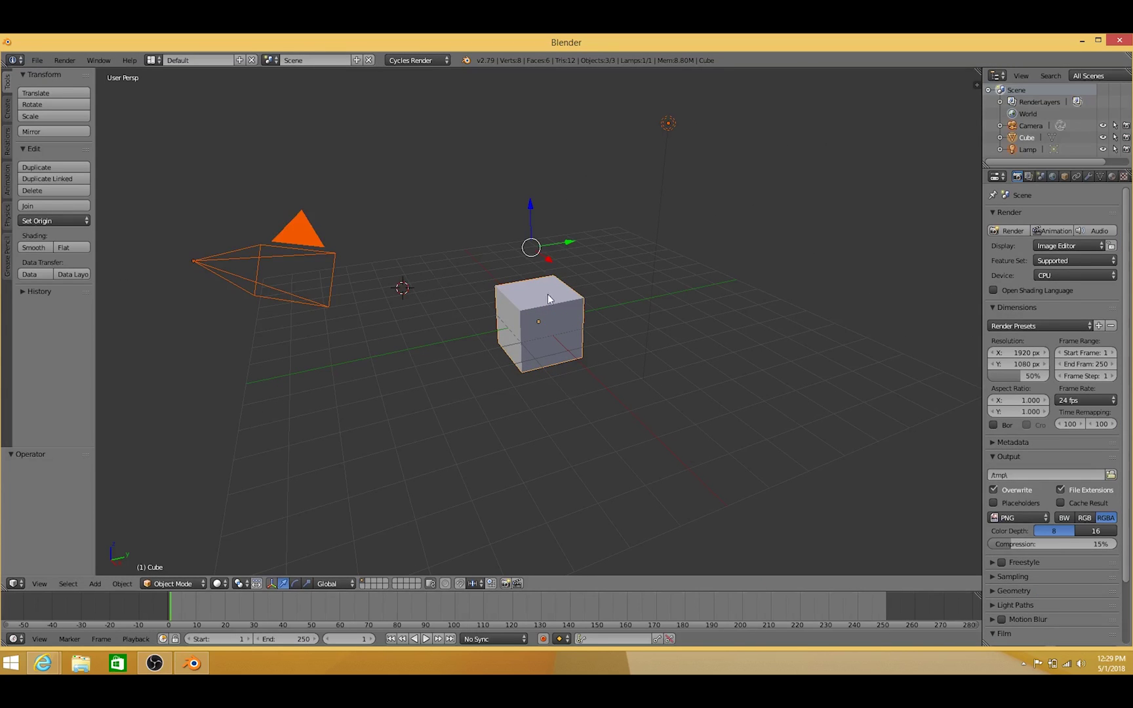
- Box-select the default camera, cube and lamp and delete them
key(b)
drag(804, 106, 183, 423)
key(x)
click(383, 341)
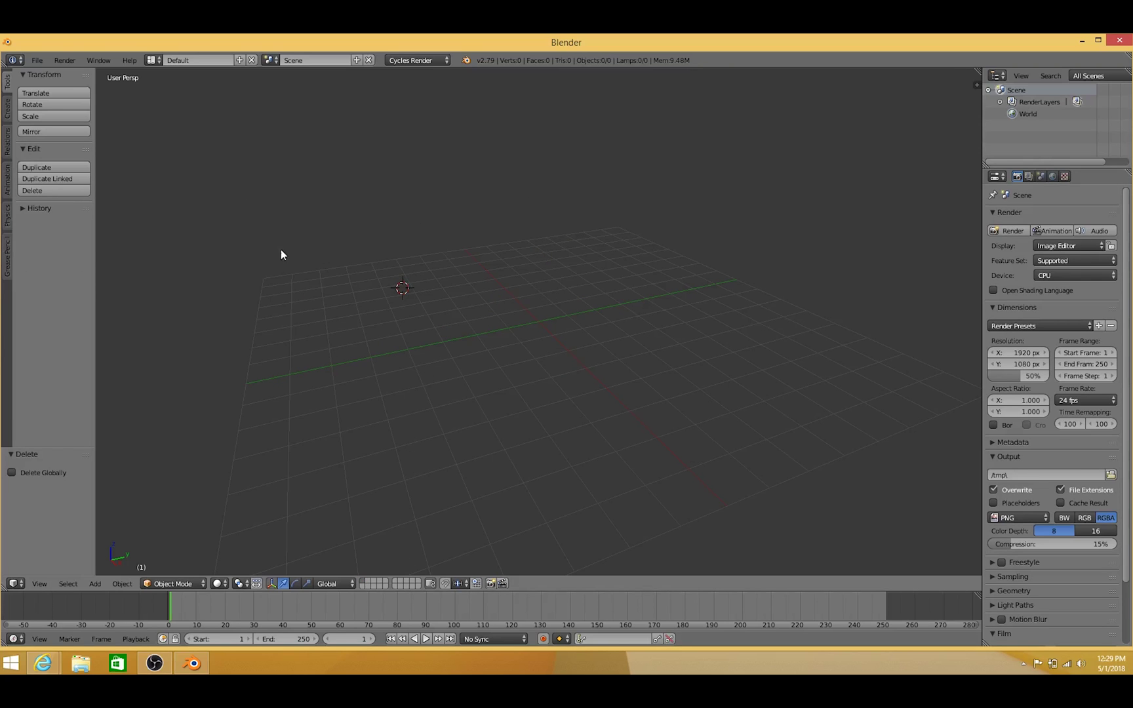
- In User Preferences > Add-ons, start Install Add-on from File
click(37, 62)
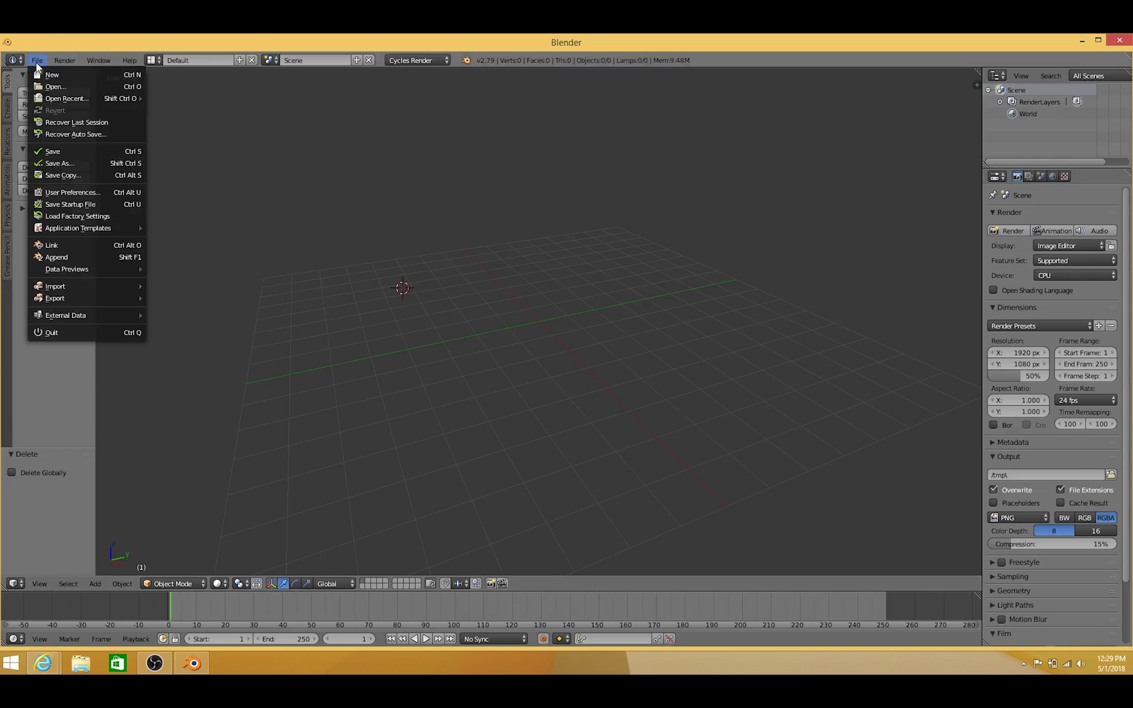
click(89, 192)
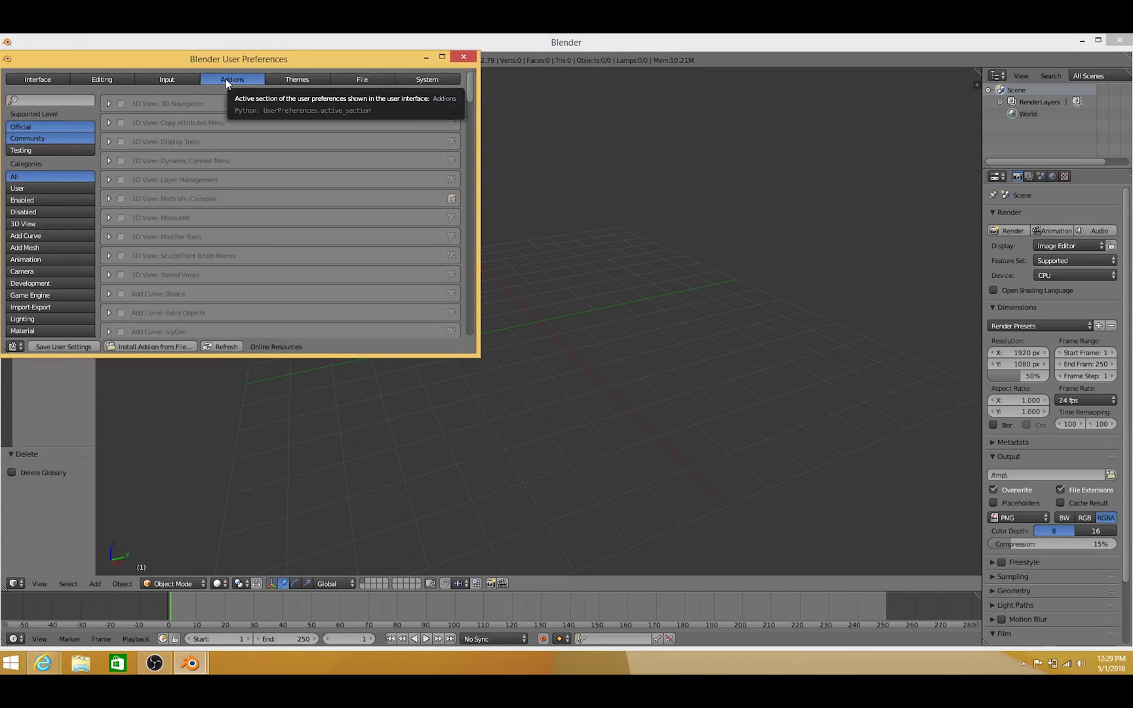
click(142, 346)
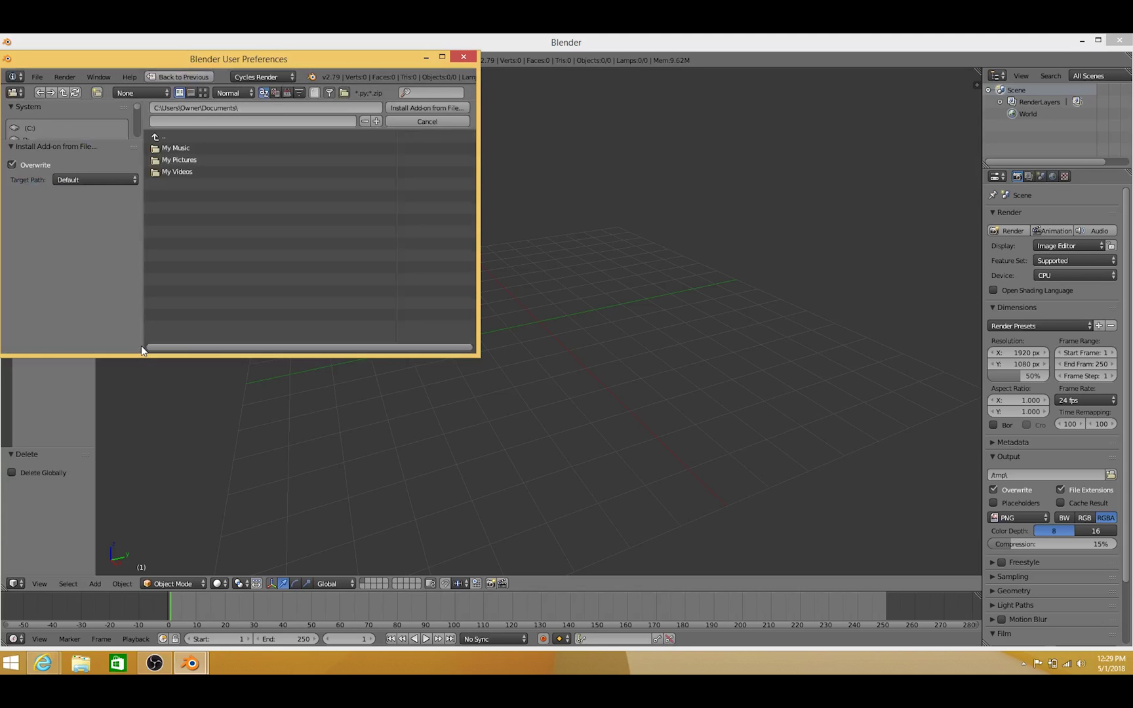
- Install 'LAInstallFileWin DO_NOT_UNZIP.zip' from C:\Program Files\LightArchitect
drag(51, 143, 75, 469)
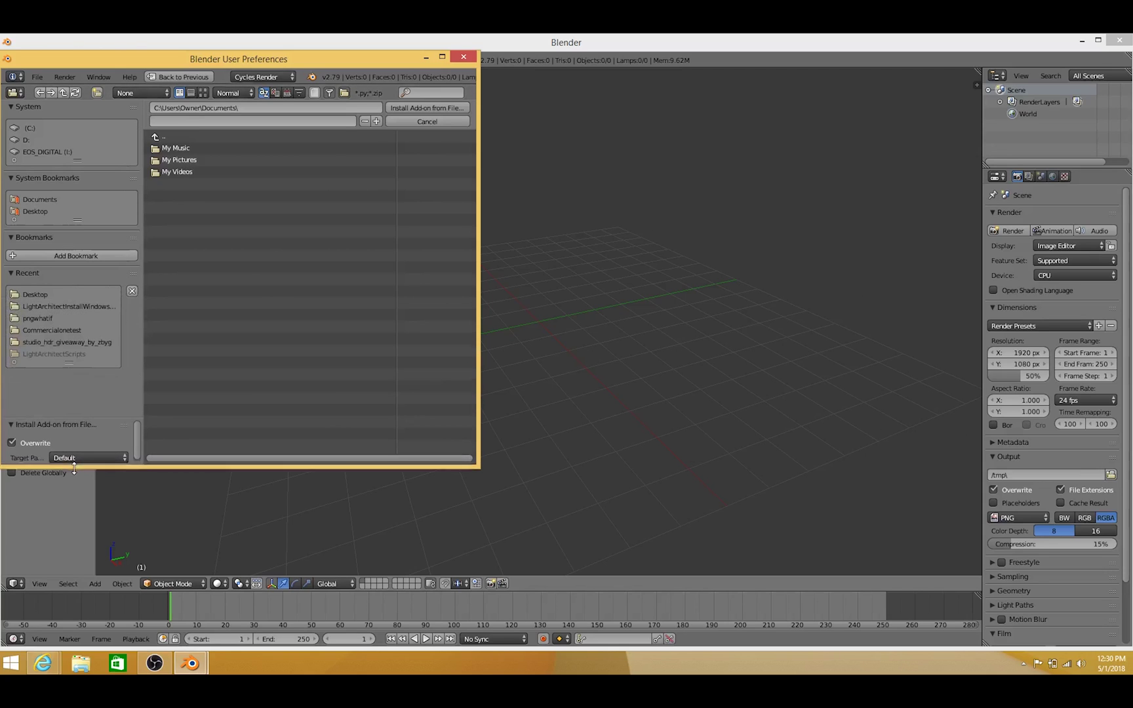
click(29, 129)
click(176, 180)
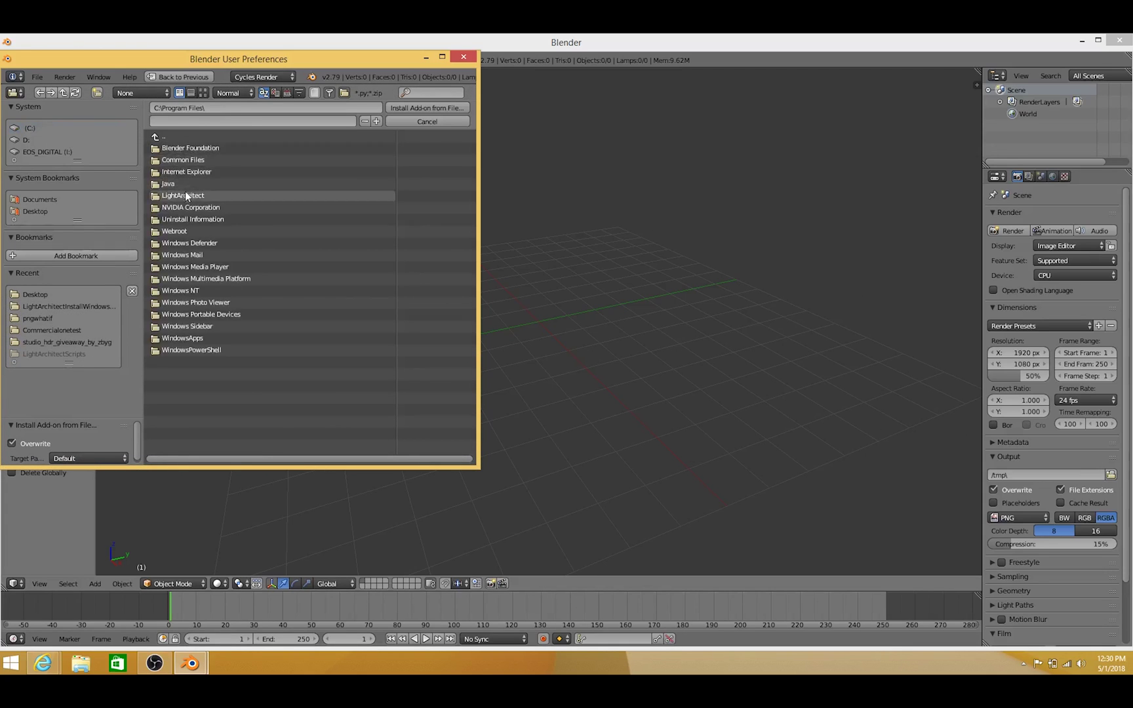
click(168, 195)
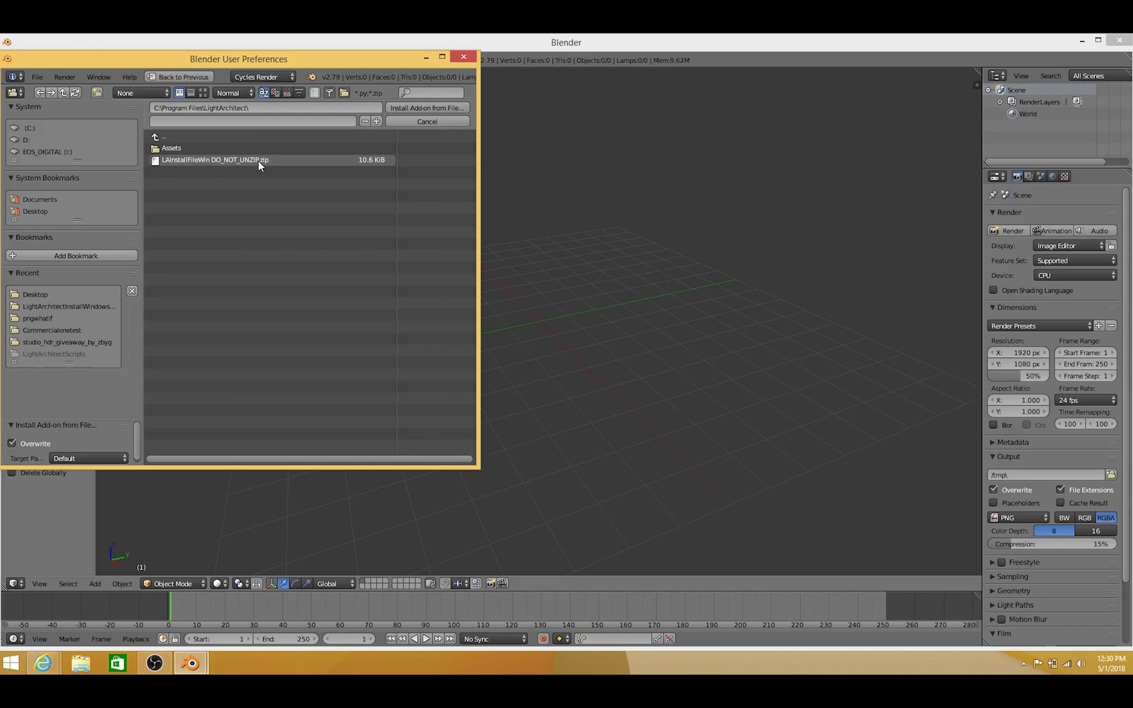
click(192, 161)
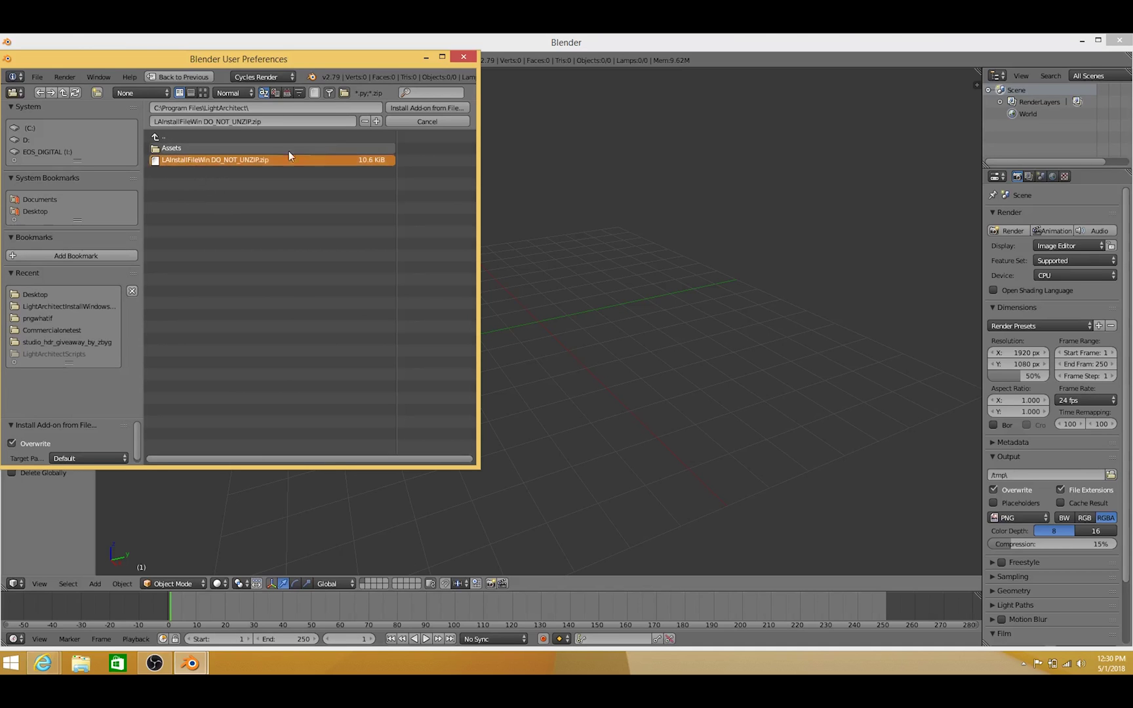
click(421, 108)
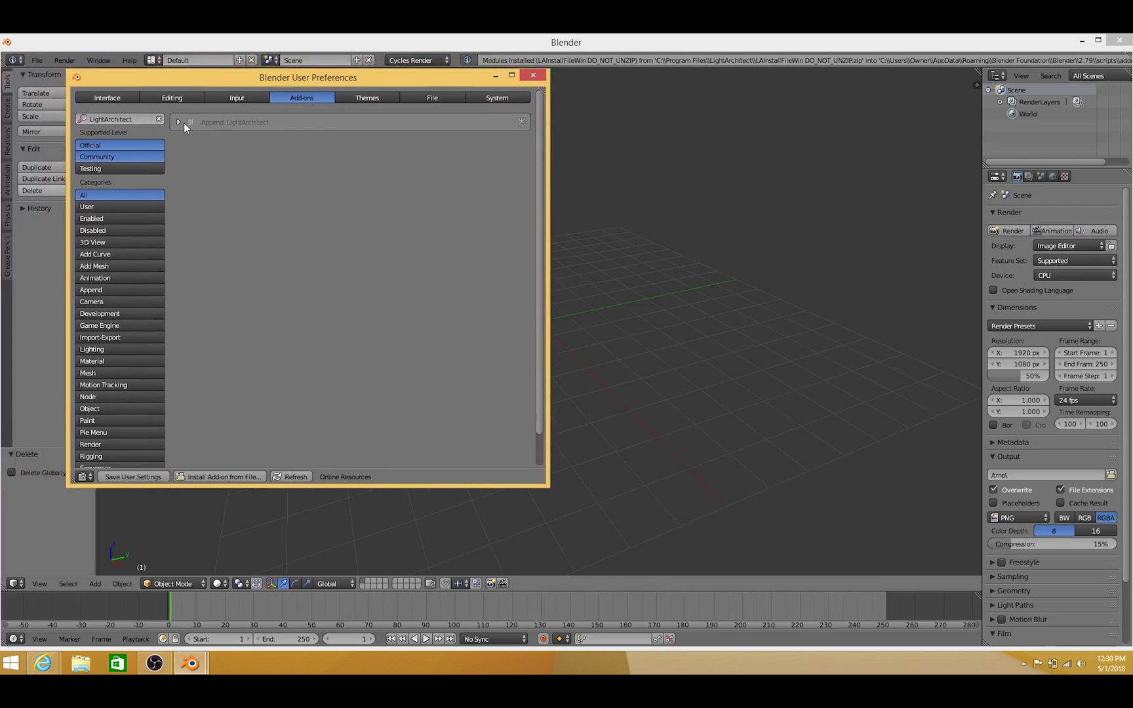
- Filter add-ons by 'light', enable Append: LightArchitect, and close User Preferences
key(ctrl+f)
key(BackSpace)
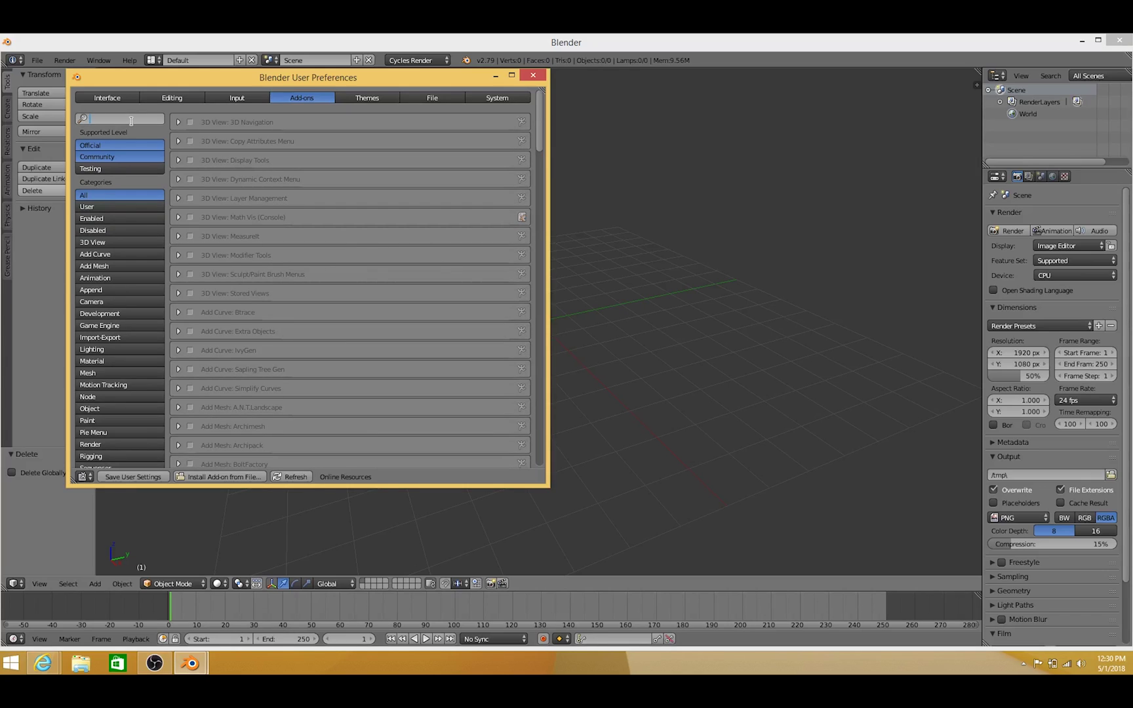
text(light)
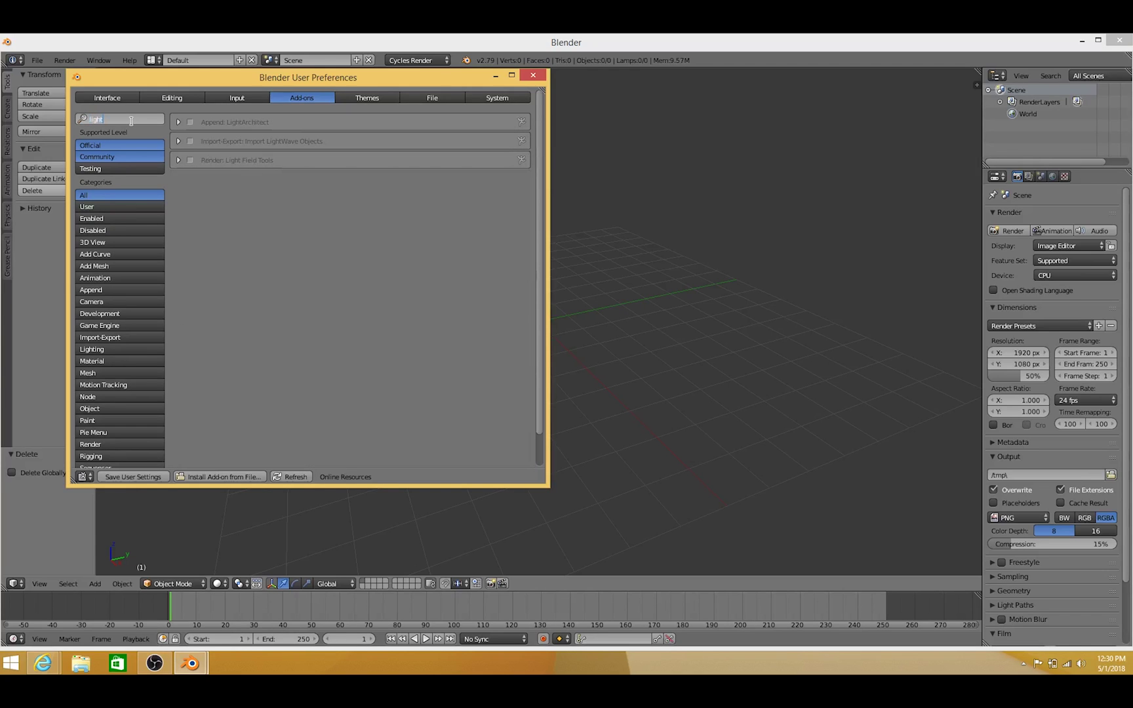
click(190, 123)
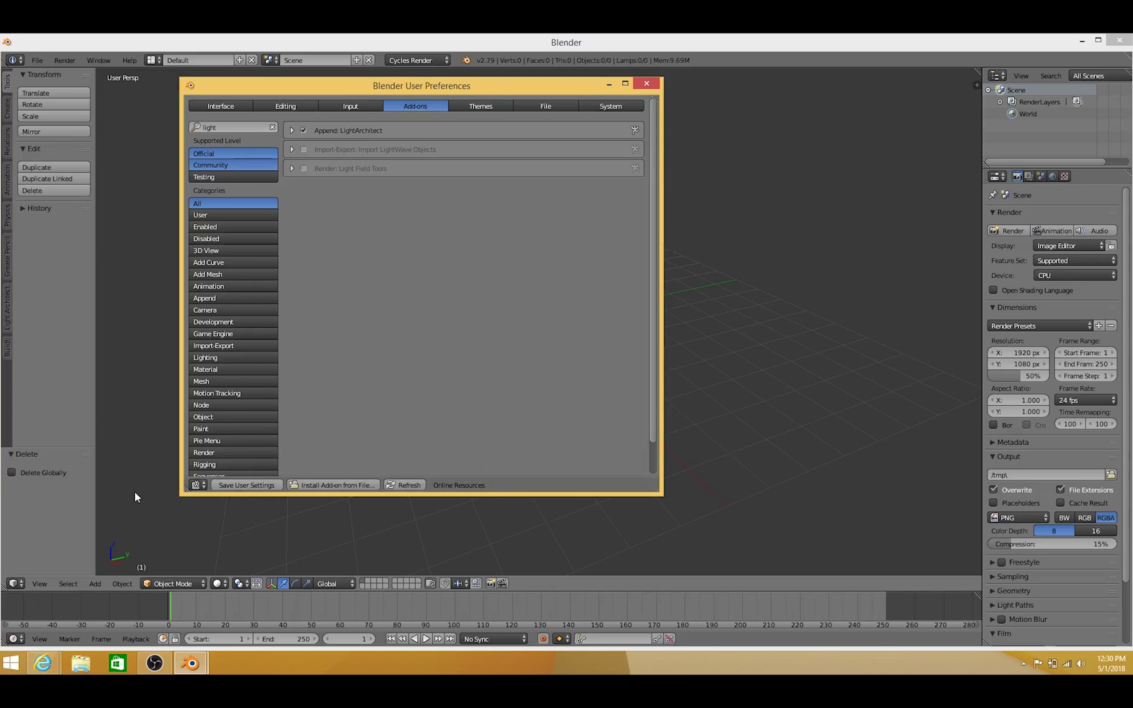
click(647, 84)
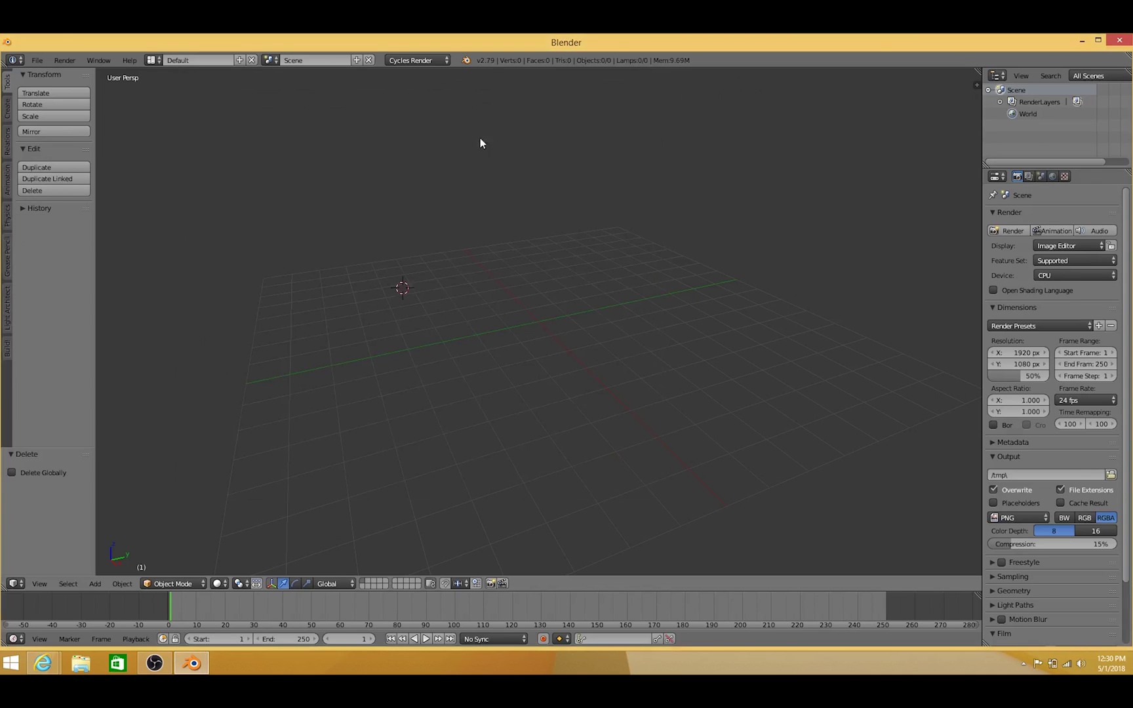
- Show the Light Architect tool-shelf tab and widen its asset panel
click(8, 308)
drag(95, 268, 227, 196)
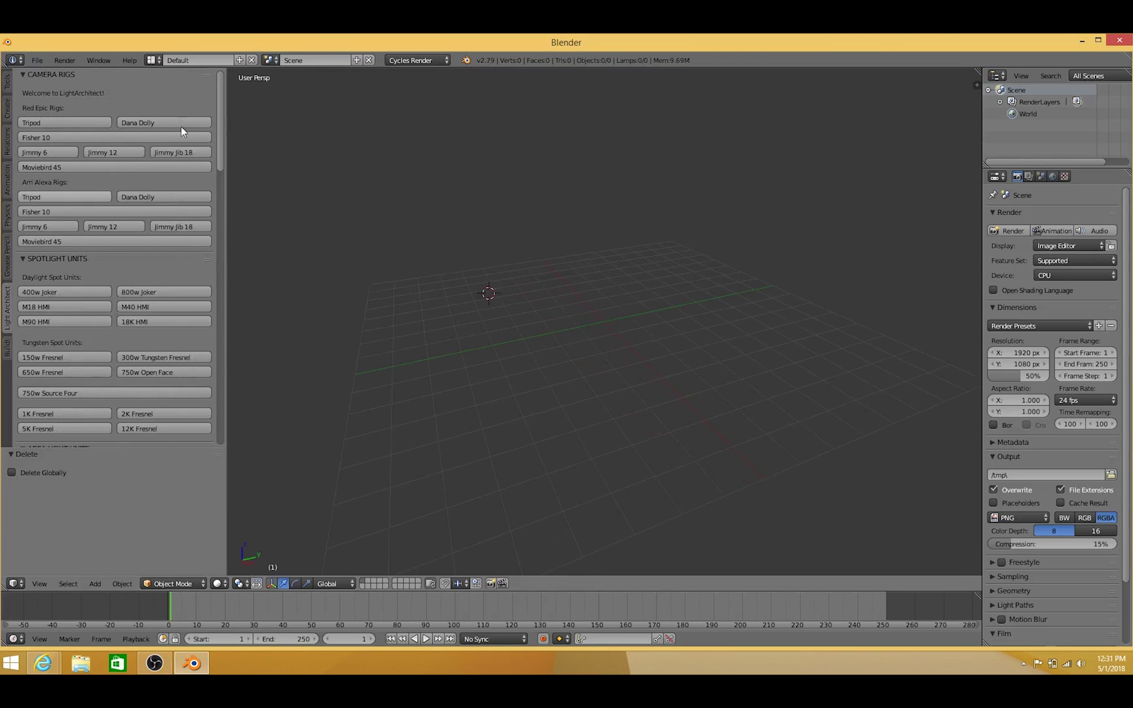
drag(221, 109, 240, 337)
scroll(118, 295, down, 3)
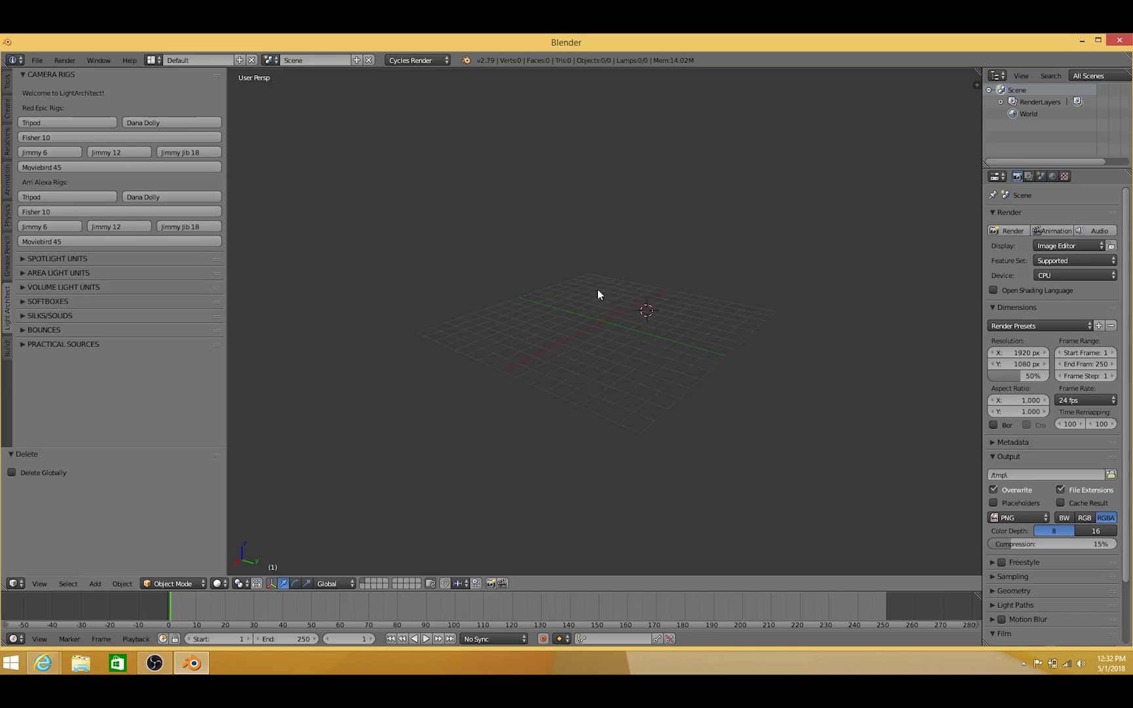
- Add the Red Epic Jimmy 12 jib rig and view it with Material shading
click(106, 152)
click(218, 584)
click(234, 517)
mouse_move(499, 400)
middle_down()
mouse_move(773, 281)
mouse_move(380, 296)
mouse_move(549, 289)
mouse_move(688, 341)
mouse_move(771, 271)
mouse_move(760, 286)
middle_up()
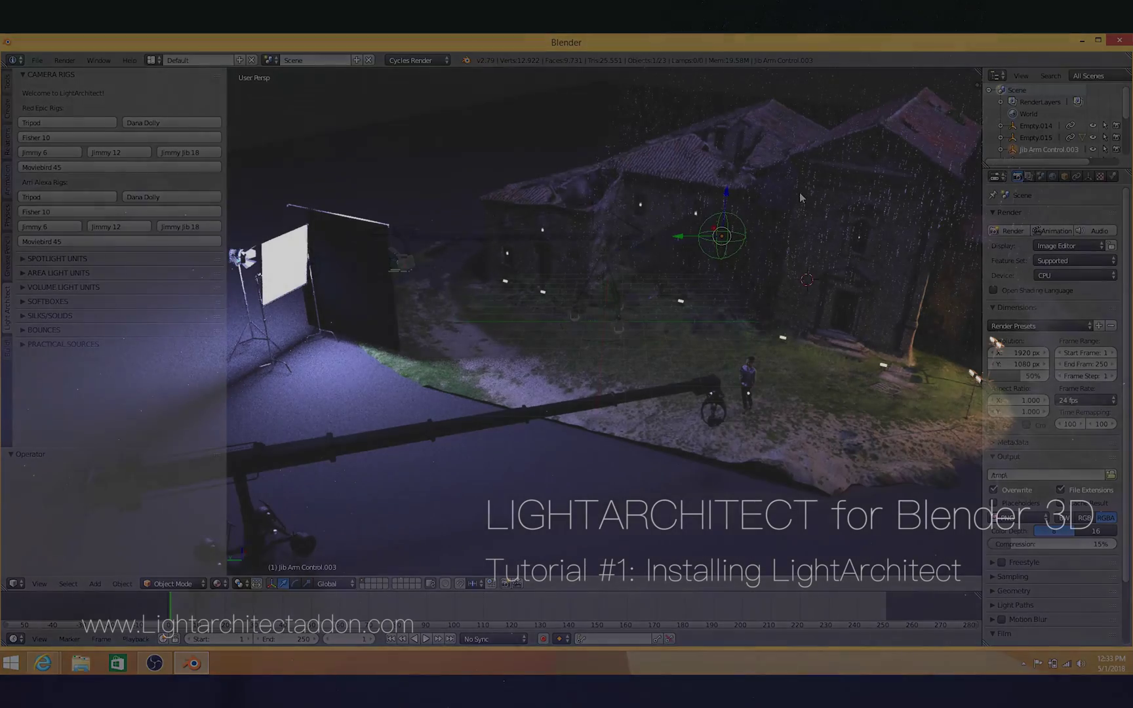